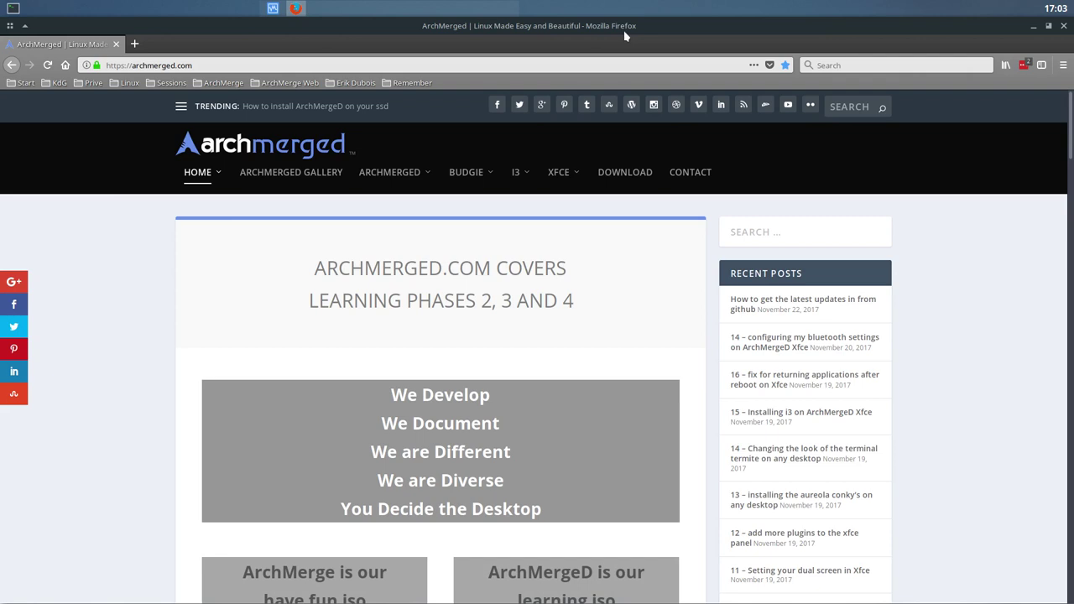
- Scroll the ArchMerge site and open its SourceForge download page
scroll(268, 315, "down", 3)
scroll(269, 315, "down", 2)
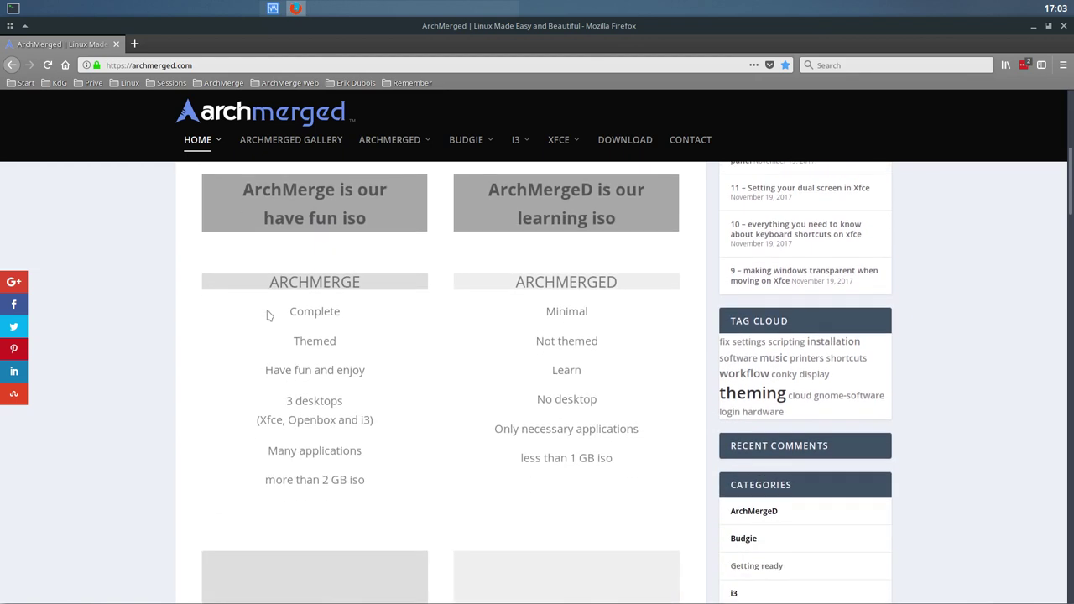
scroll(269, 315, "down", 2)
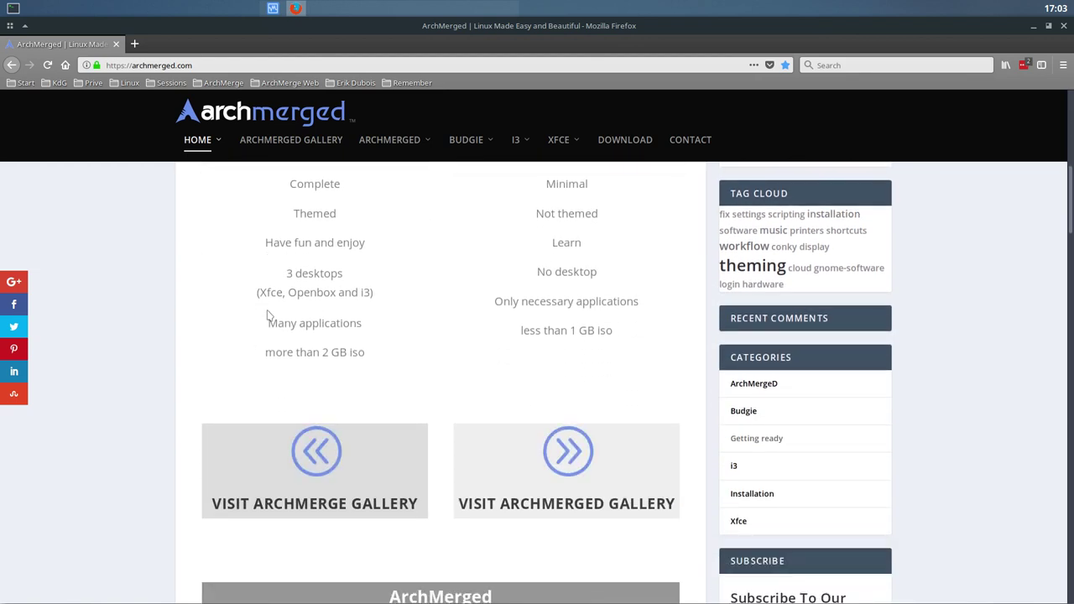
scroll(269, 315, "up", 2)
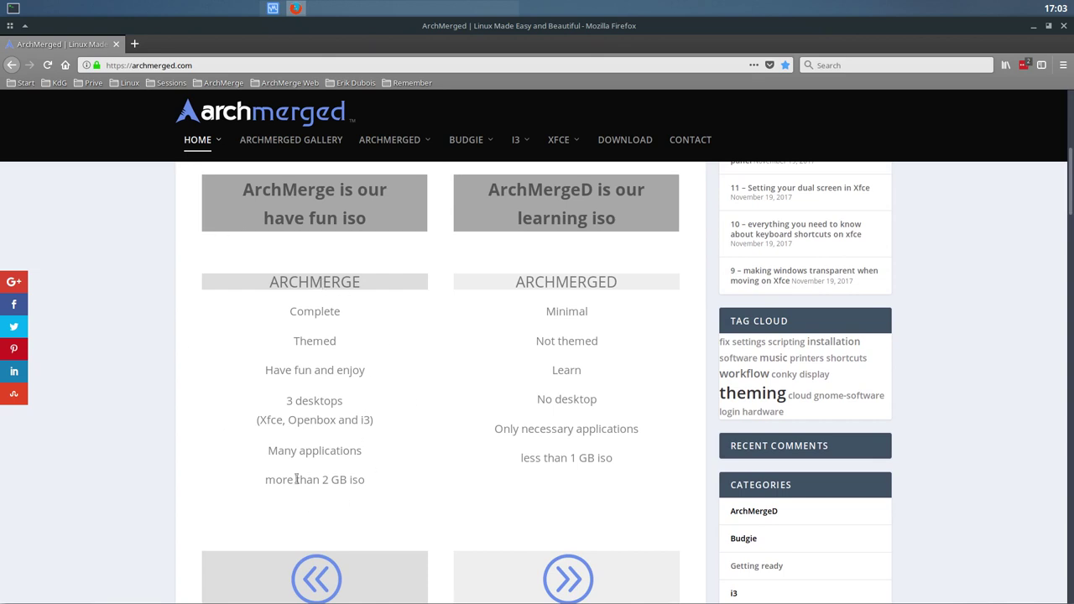
scroll(297, 479, "down", 2)
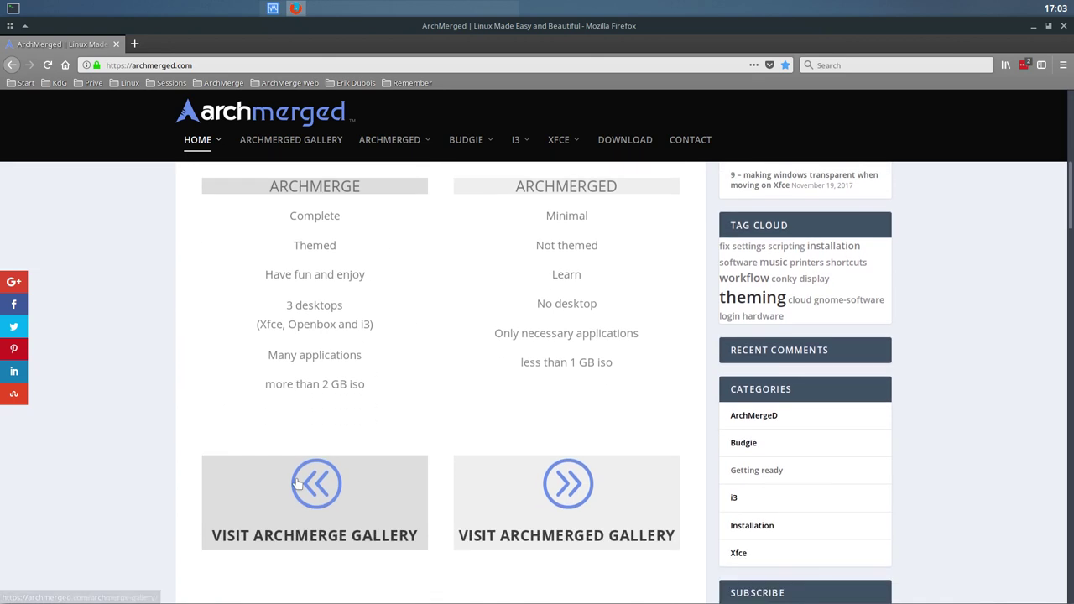
scroll(297, 481, "down", 1)
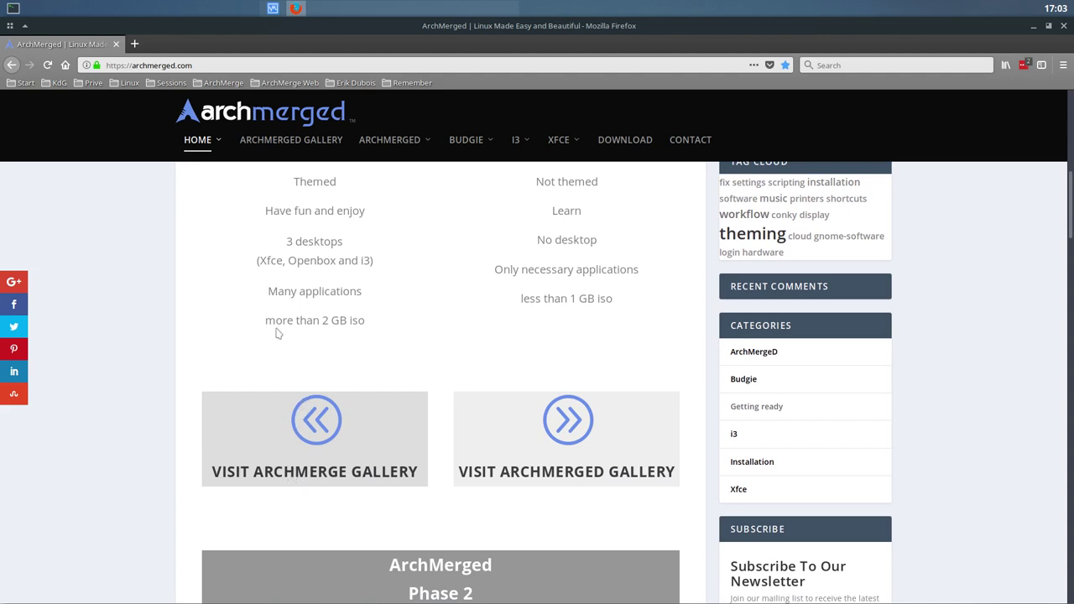
scroll(278, 336, "up", 2)
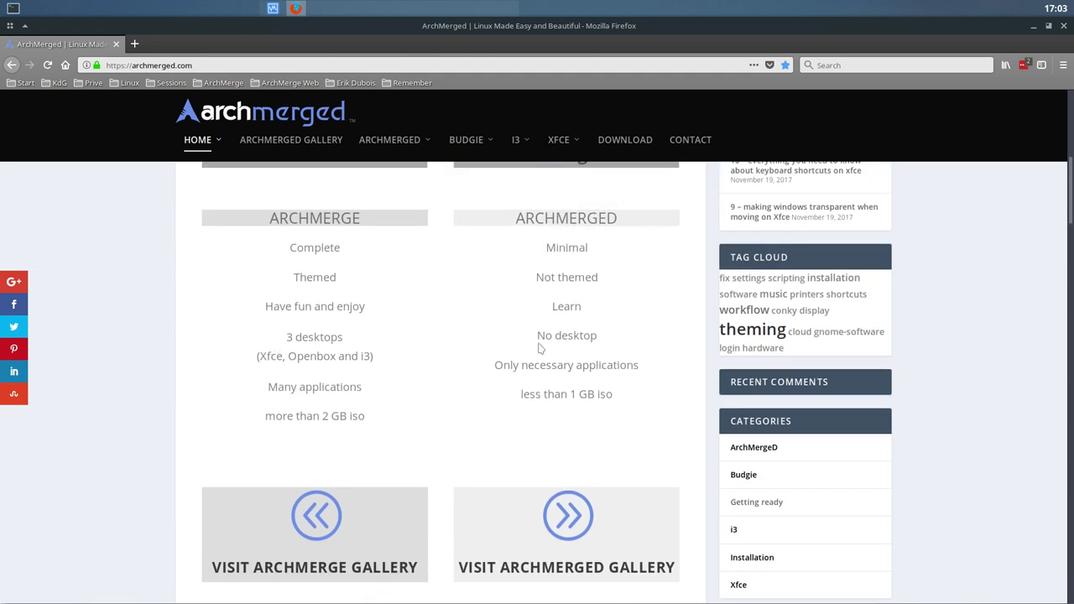
left_click(627, 144)
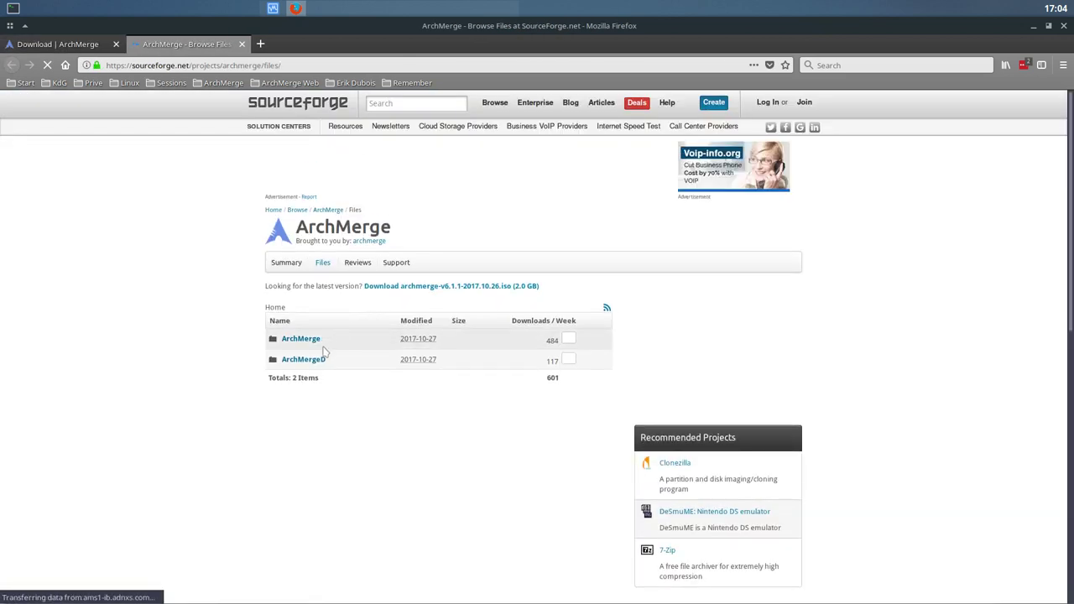
- Find the ISO in the ArchMergeD folder, then close the tab and return to VirtualBox Manager
left_click(312, 366)
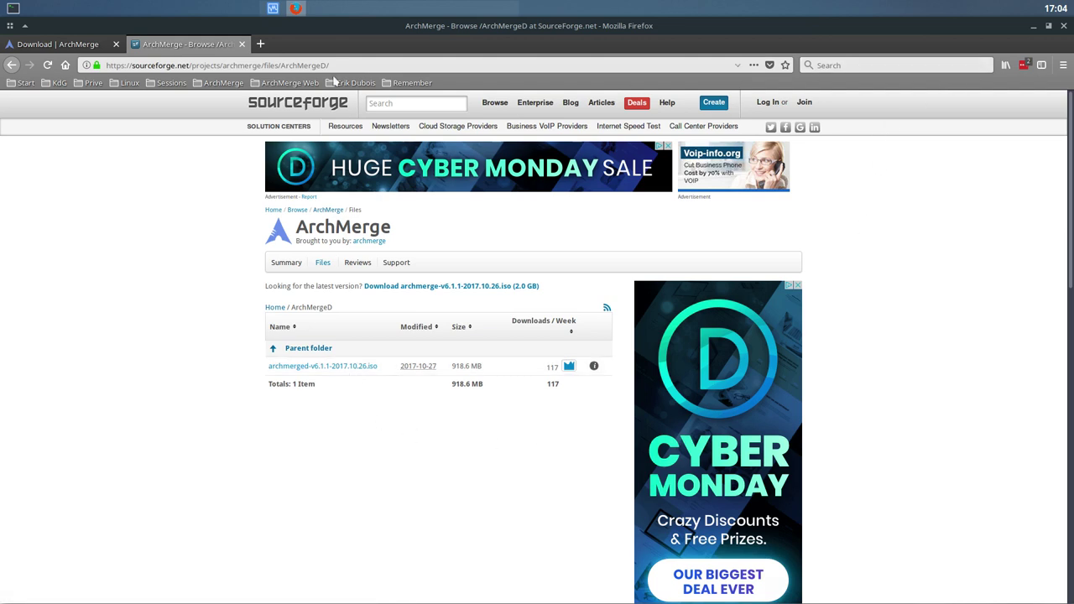
left_click(241, 45)
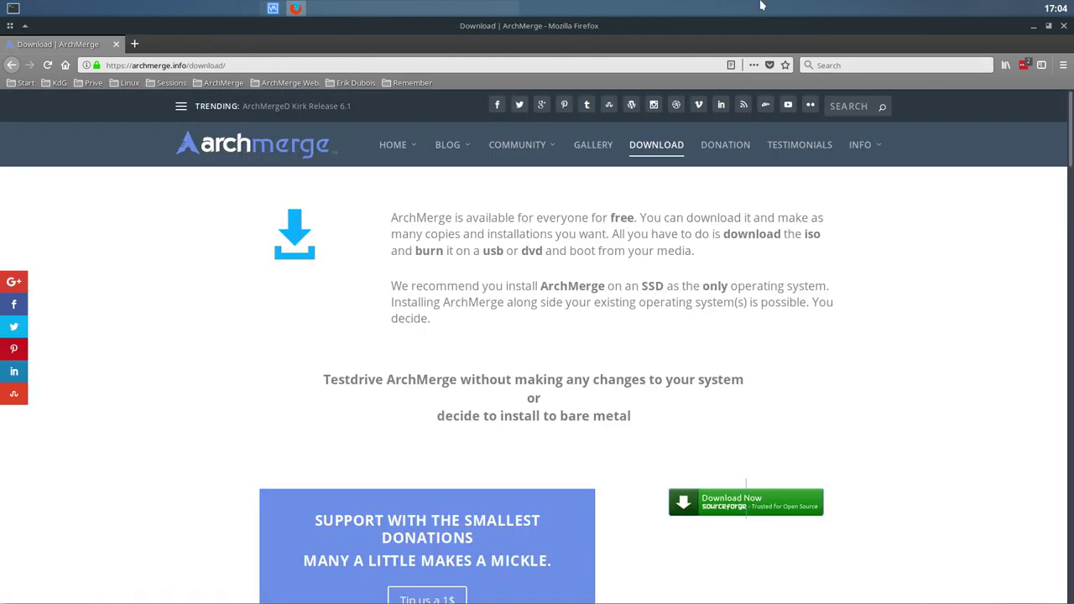
key("alt+Tab")
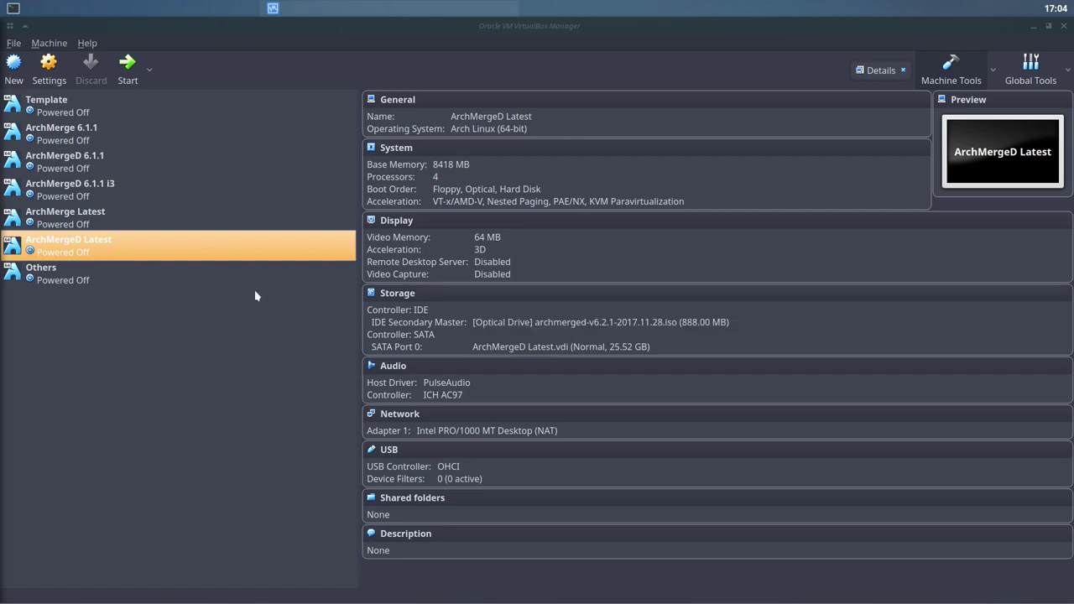
- Start the ArchMergeD Latest virtual machine to boot the live installer
left_click(125, 67)
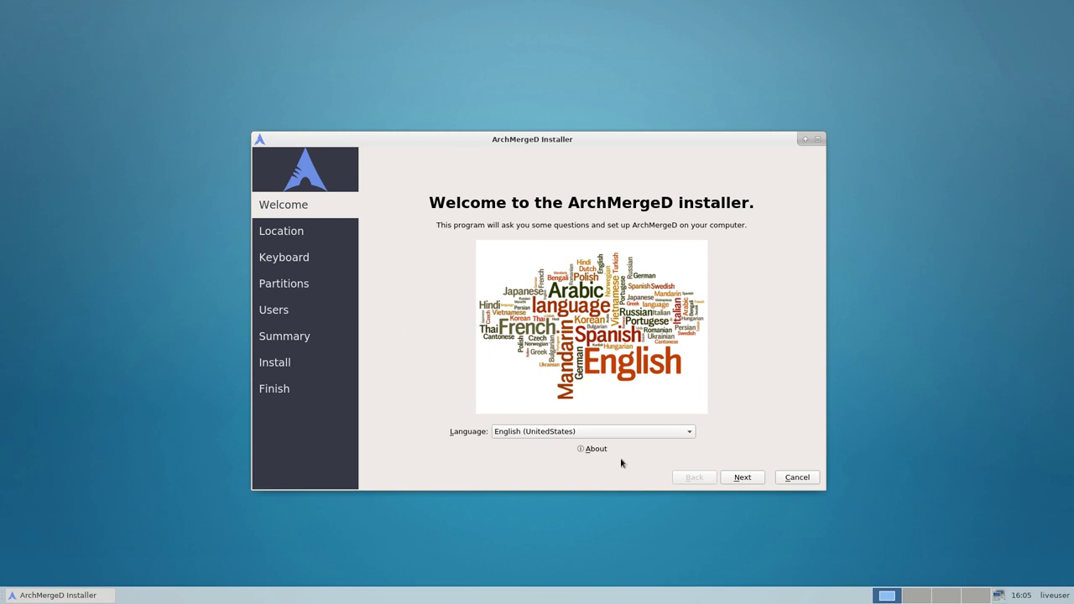
- Confirm English (UnitedStates) as the installer language and continue to Location
left_click(753, 483)
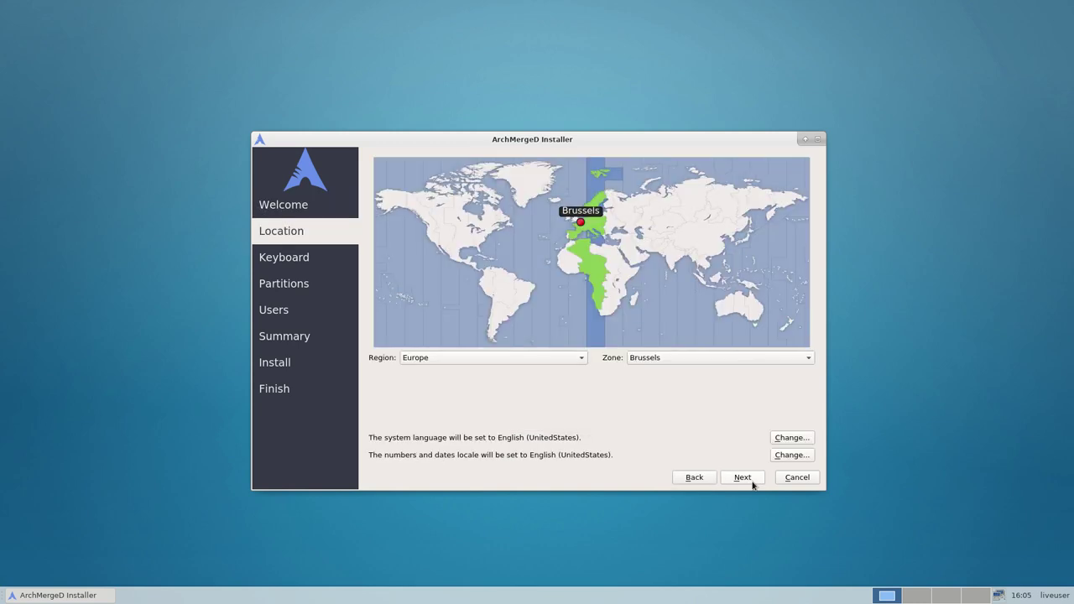
left_click(687, 476)
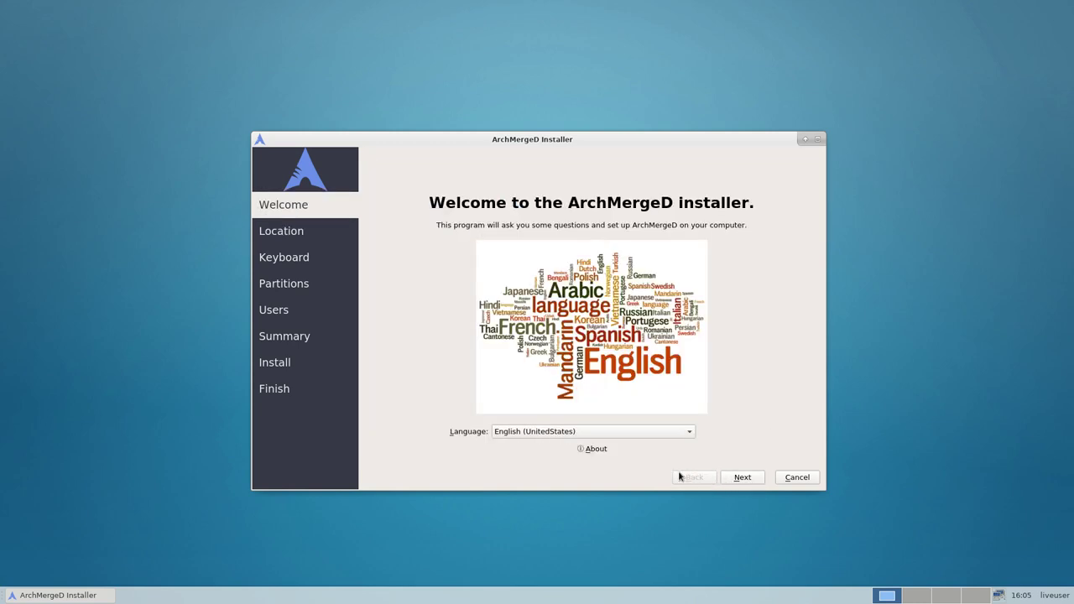
left_click(567, 435)
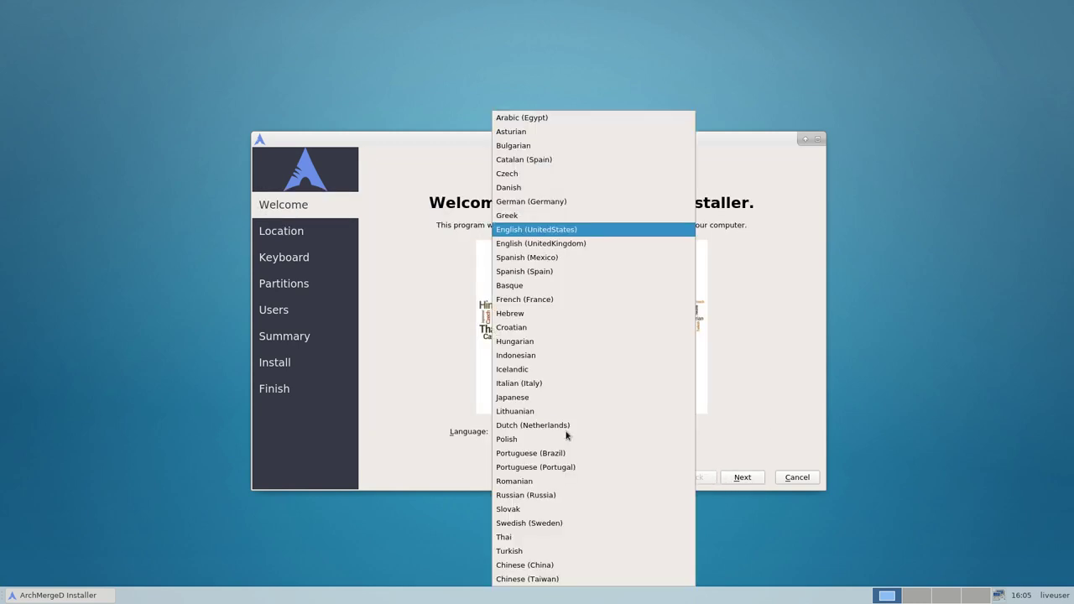
left_click(455, 422)
left_click(743, 477)
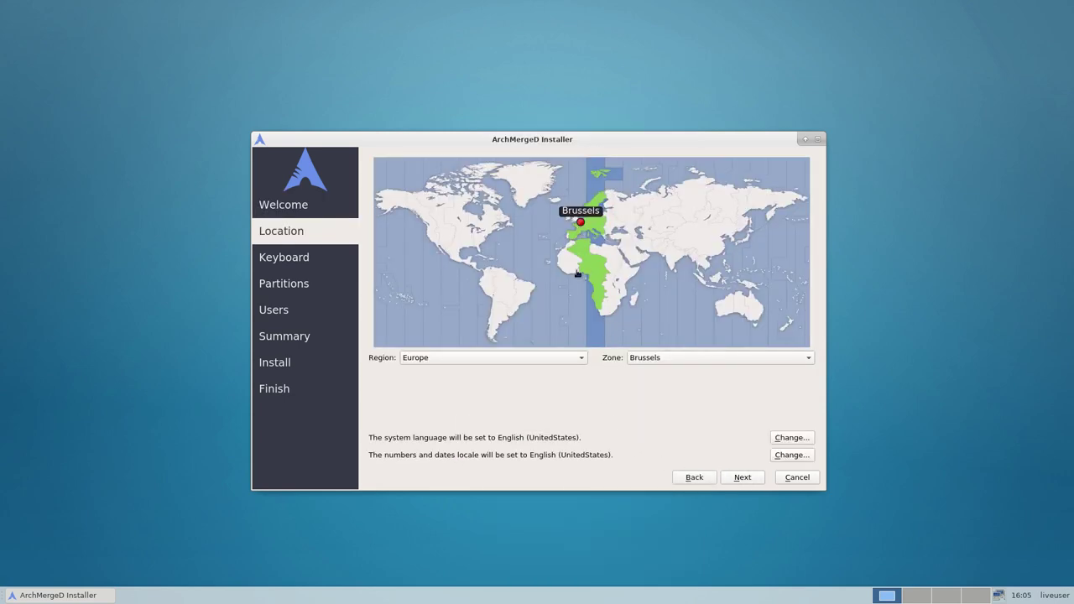
- Accept the Europe/Brussels timezone and pick the Belgian keyboard layout
left_click(755, 481)
scroll(465, 403, "up", 5)
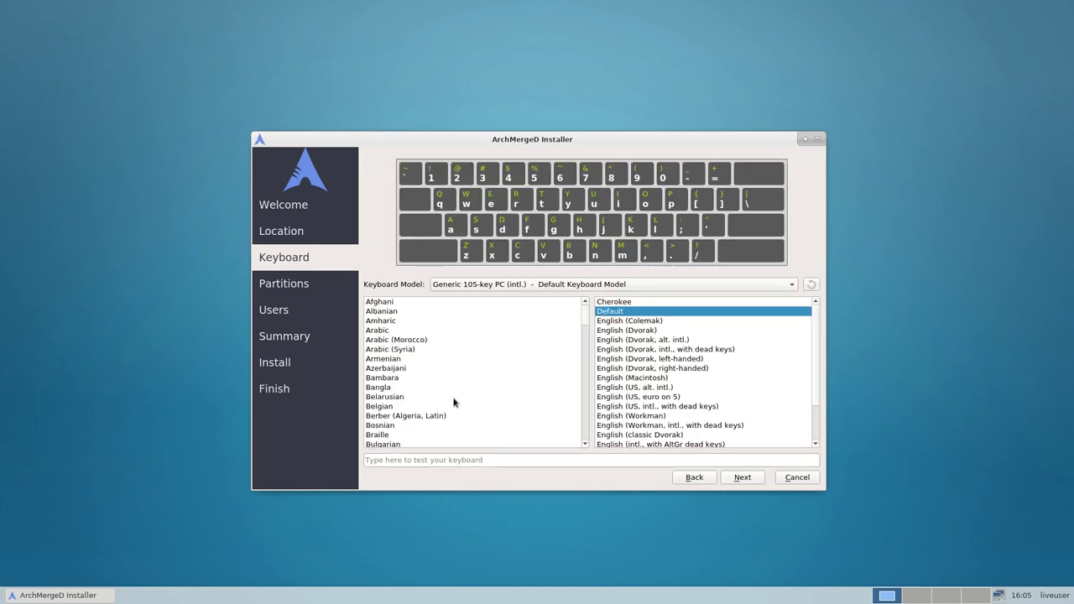
left_click(395, 407)
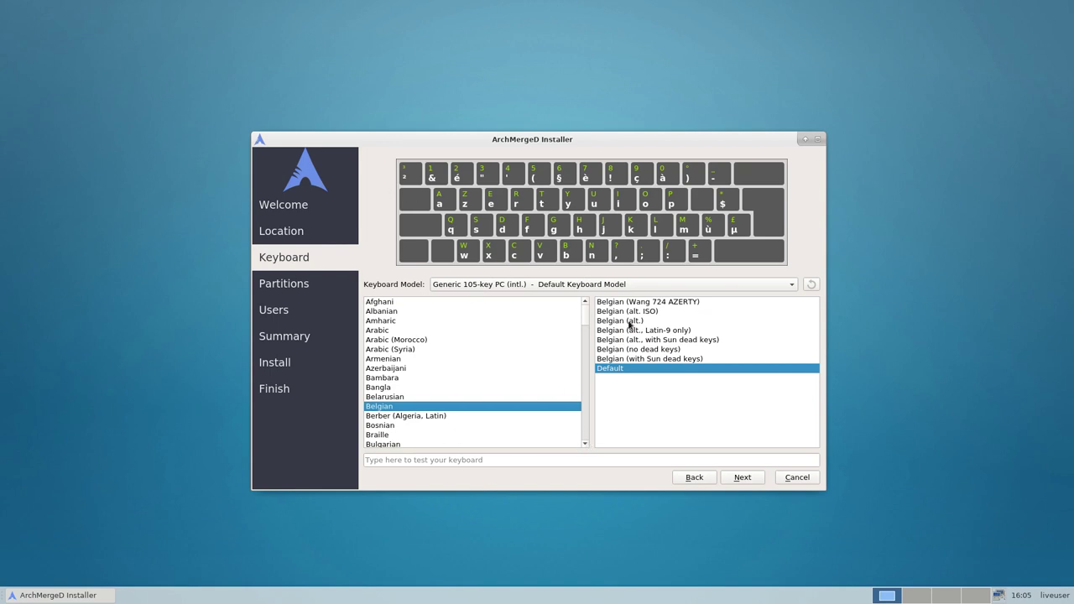
- Choose Erase disk for the 25.5 GiB /dev/sda drive on the Partitions page
left_click(750, 477)
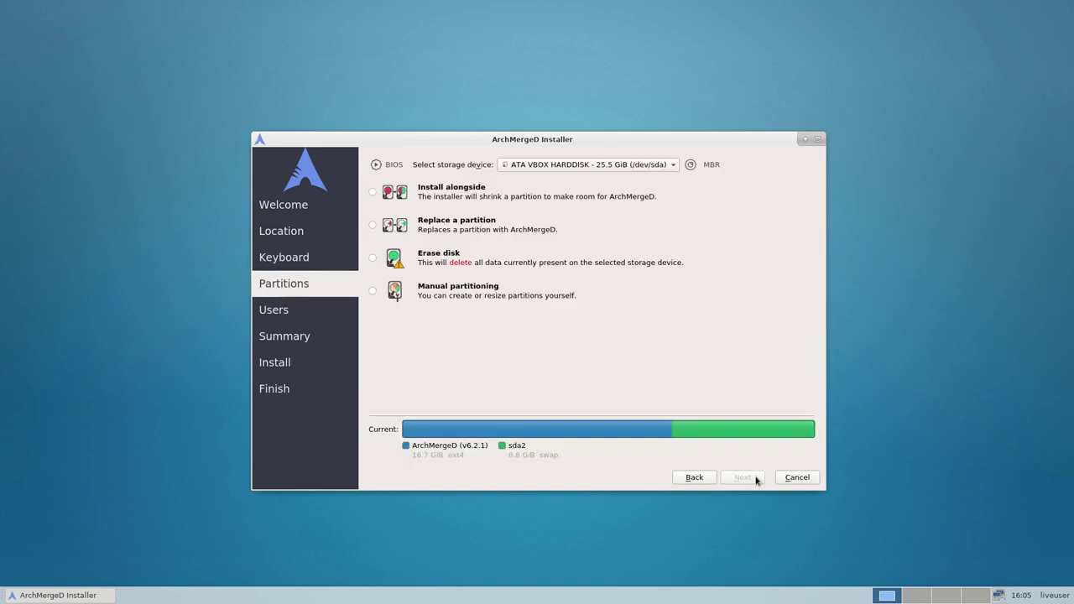
left_click(373, 260)
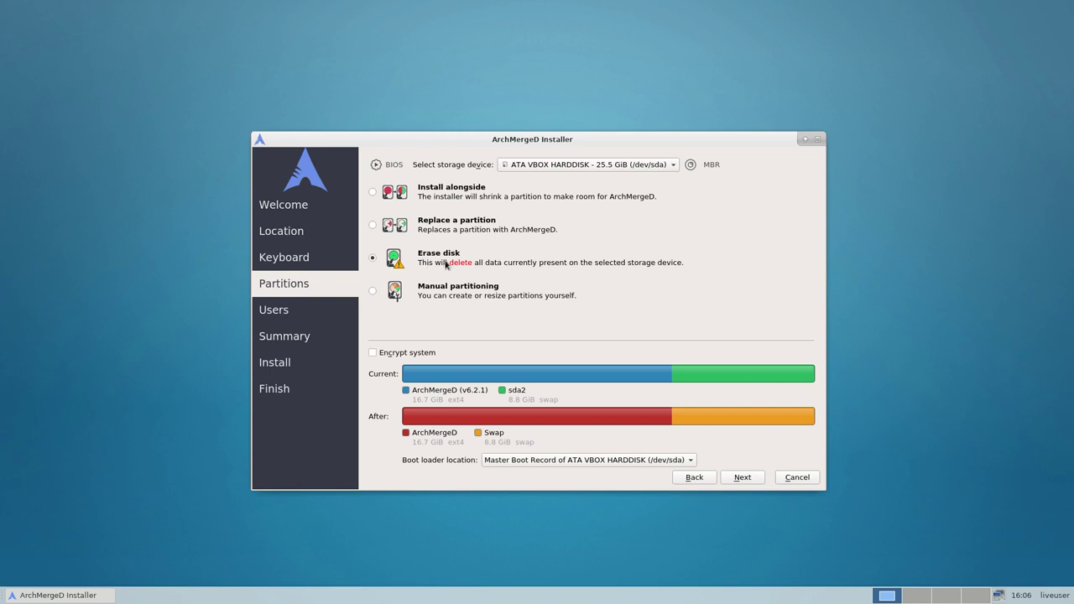
- Enter the user's name and set the computer name to ArchMerge-6-2-1
left_click(741, 480)
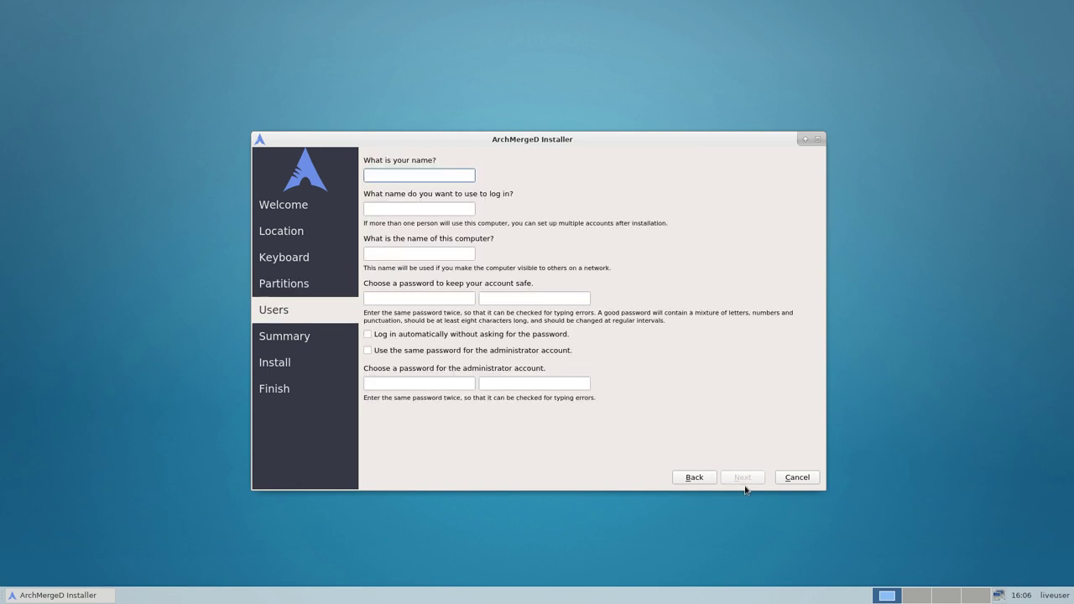
type("erik")
key("Tab")
key("Tab")
type("Ar")
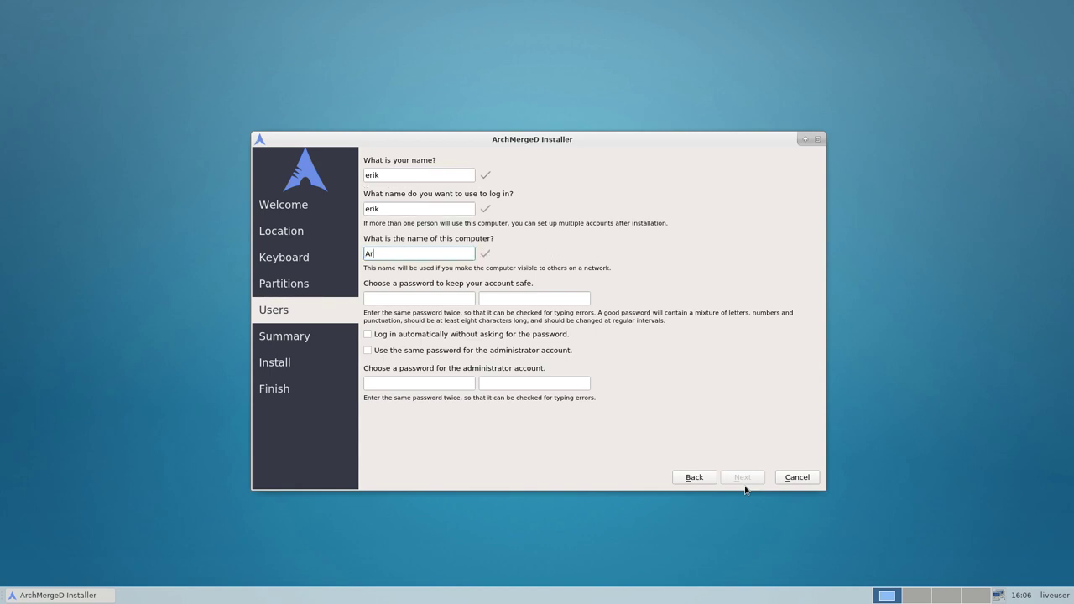
type("chMerge-6-2-1")
- Enter the password twice, enable automatic login and reuse it as administrator password
key("Tab")
type("test")
key("Tab")
type("test")
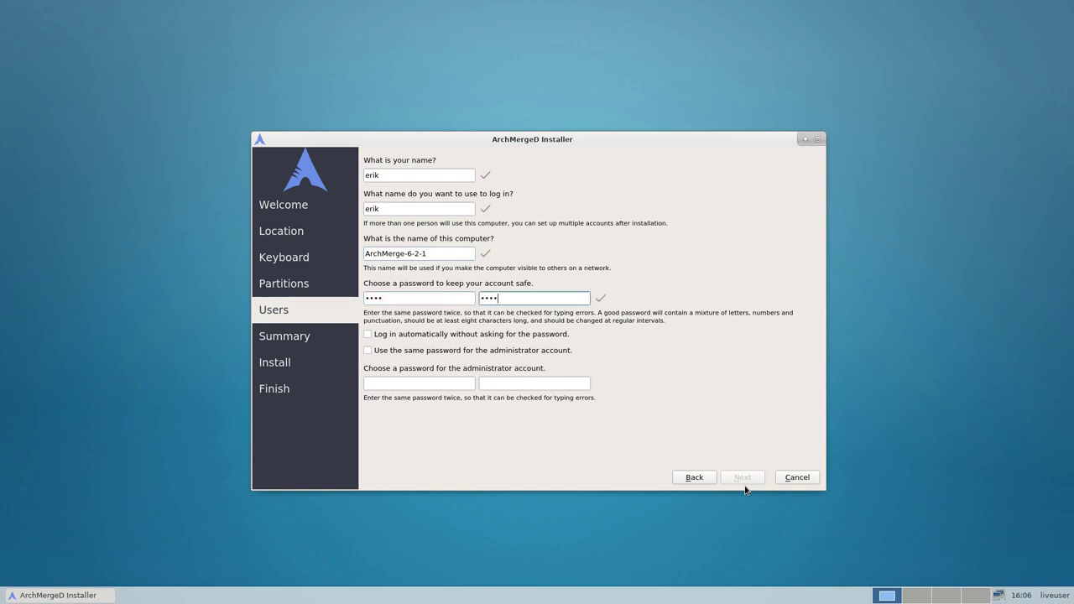
left_click(401, 337)
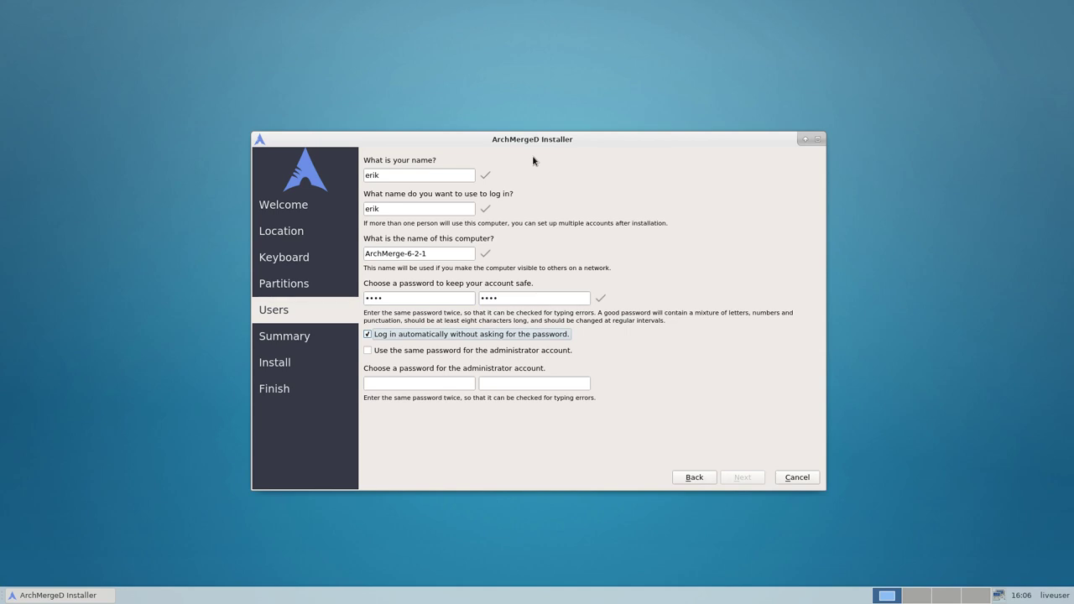
left_click(374, 351)
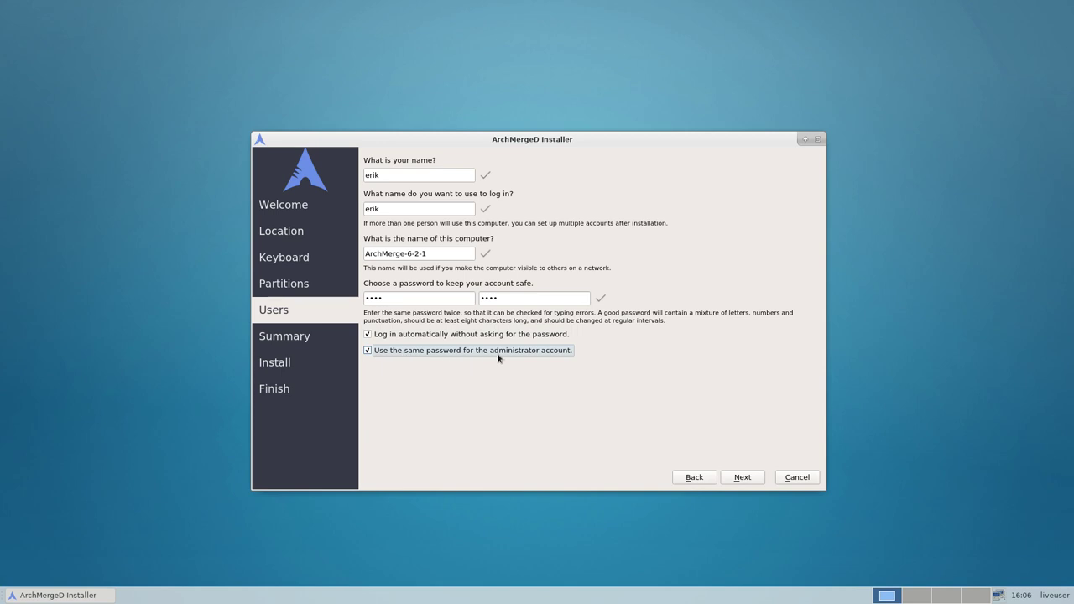
left_click(749, 479)
- Start the installation from the Summary page and let it run to 'All done.'
left_click(745, 490)
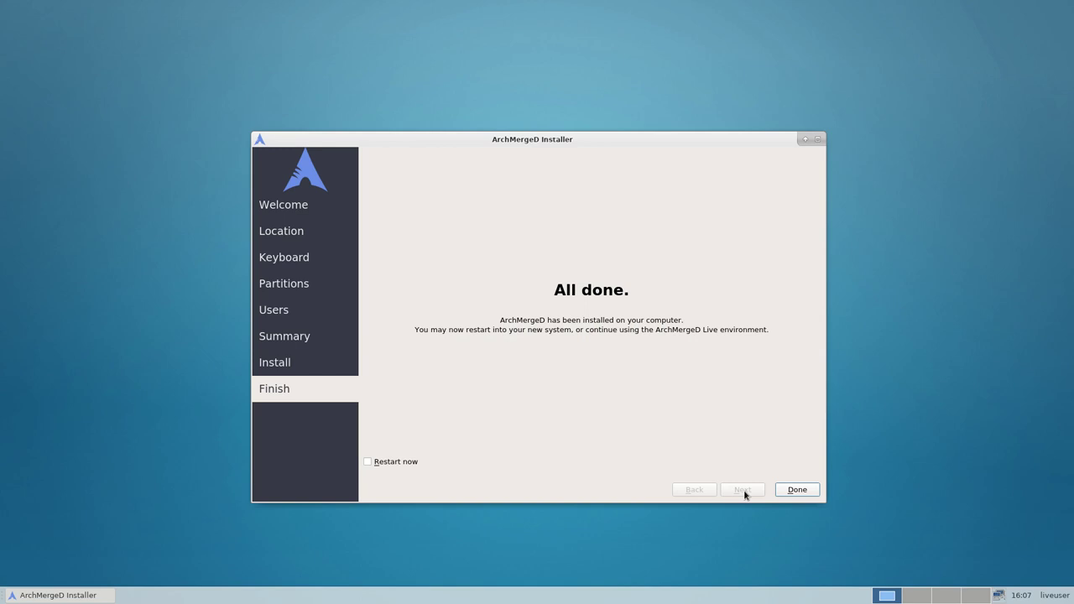
- Restart into the new system, choosing Boot existing OS in the live boot menu
left_click(386, 462)
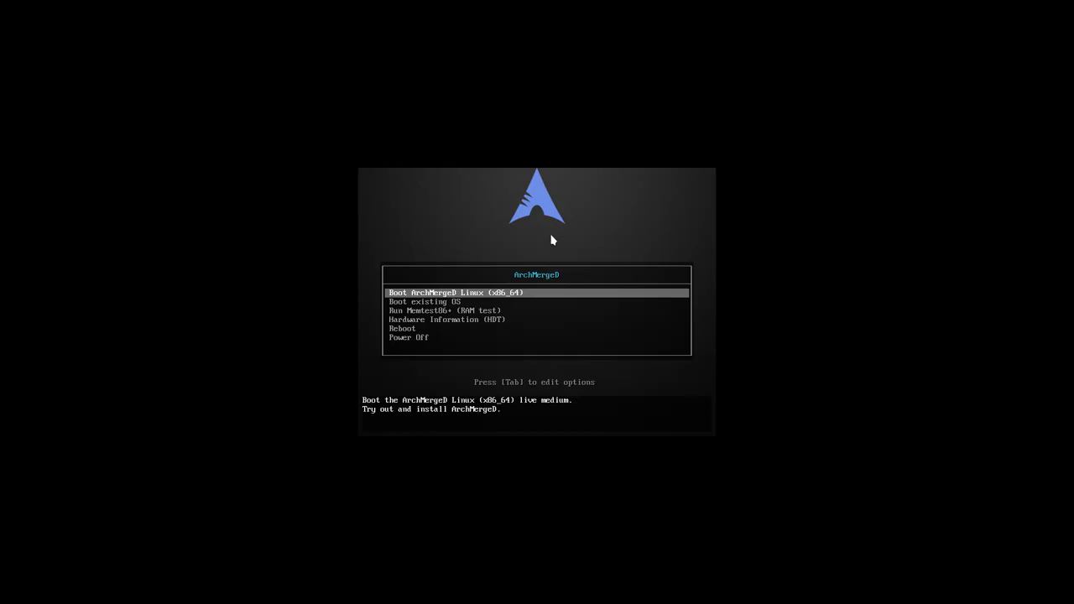
key("Down")
key("Return")
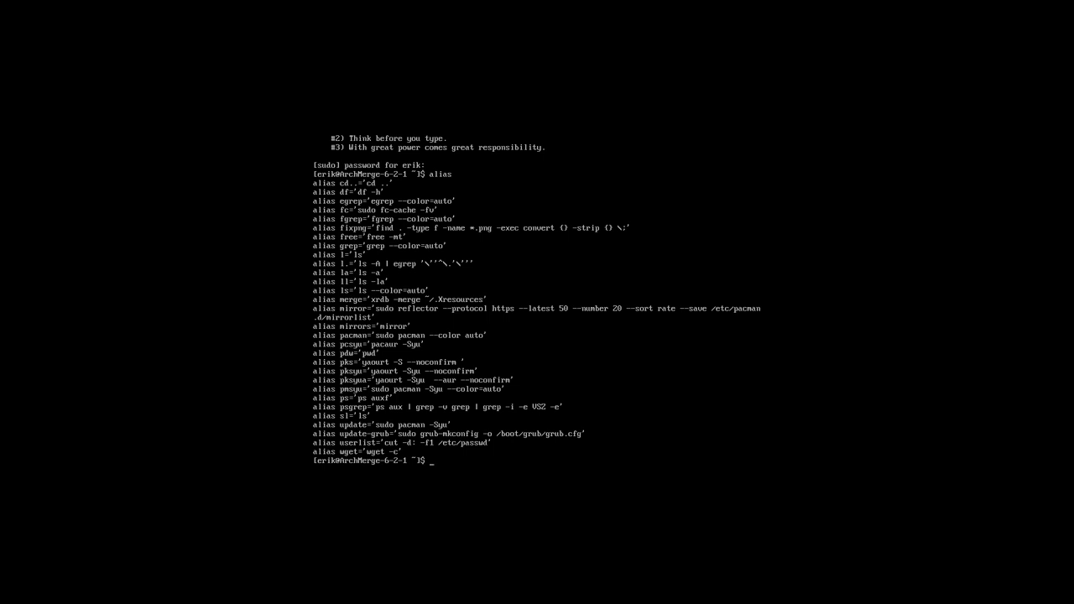
- Run the pksyua alias to sync package databases and update the system
type("pksyua")
key("Return")
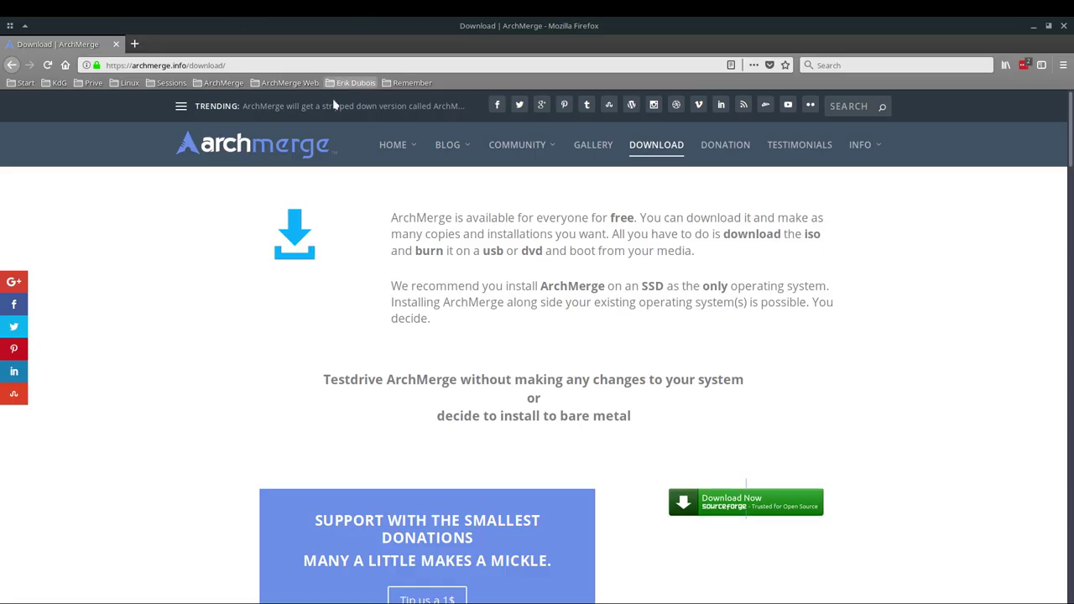
- Open the archmerged.com website from the ArchMerge page's HOME menu
mouse_move(394, 155)
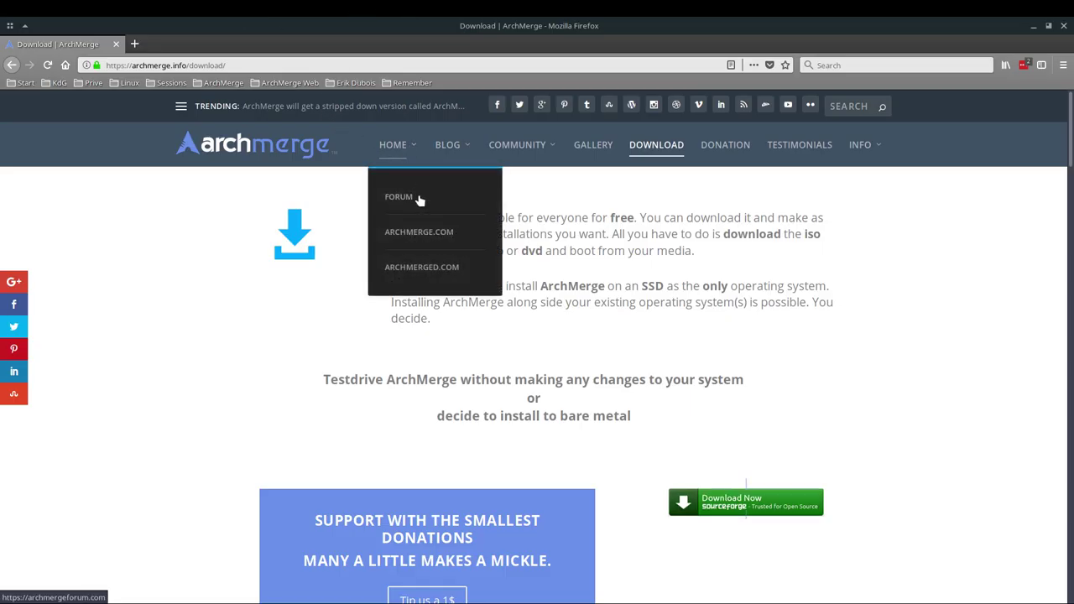
left_click_drag(154, 65, 227, 66)
mouse_move(395, 150)
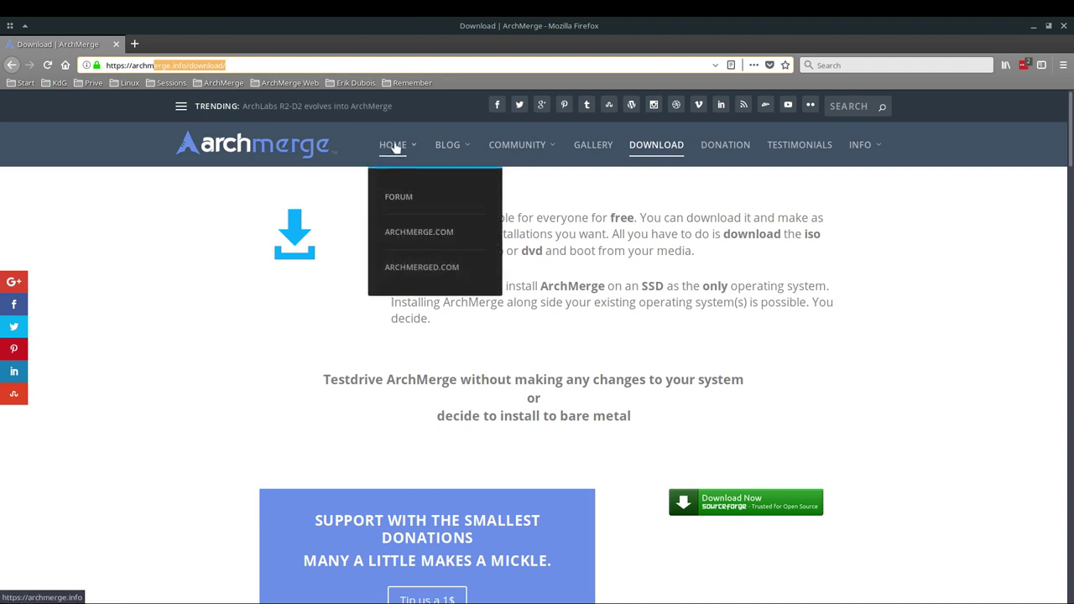
left_click(403, 274)
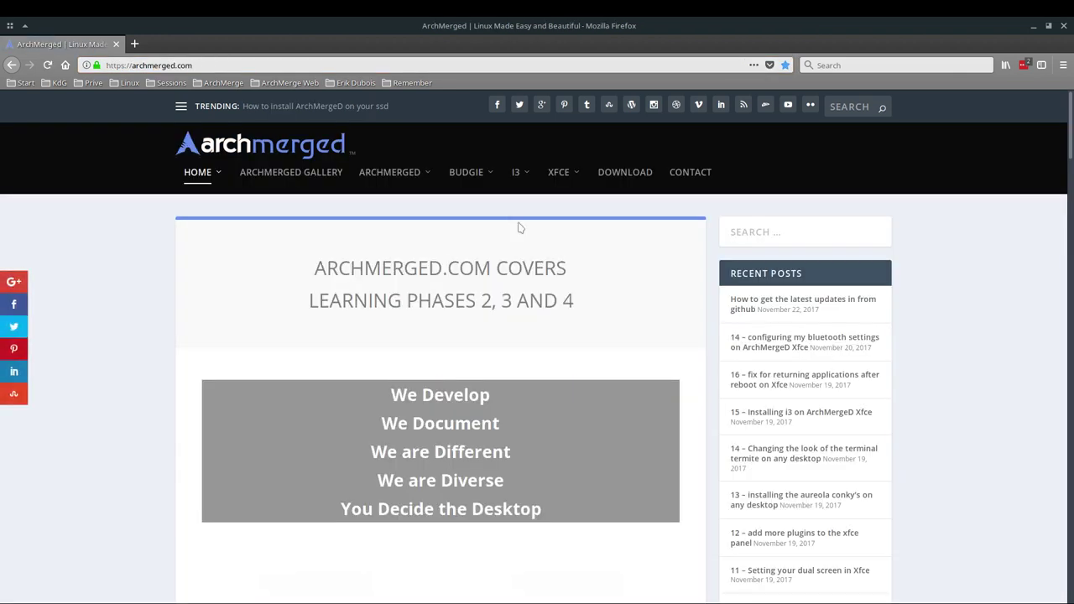
- Reload archmerged.com's home page and minimize Firefox
mouse_move(480, 181)
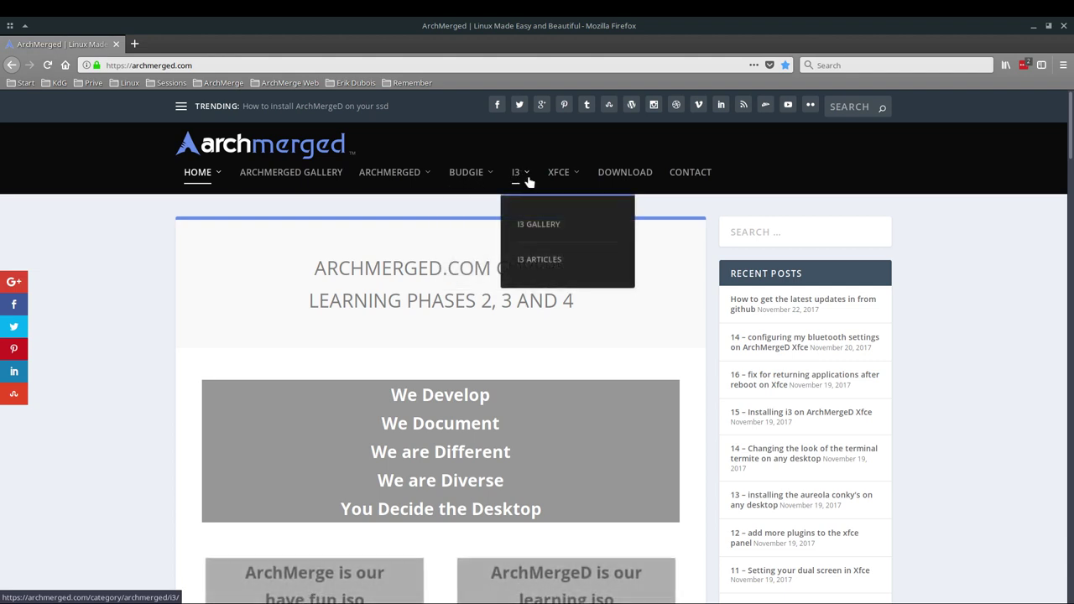
mouse_move(574, 182)
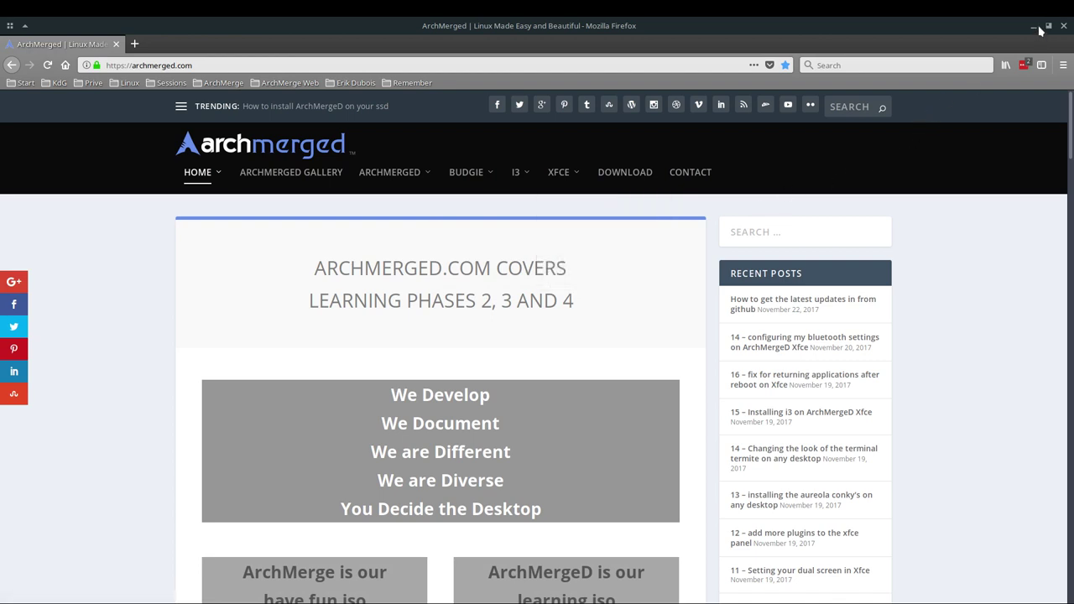
left_click(205, 173)
left_click(1033, 25)
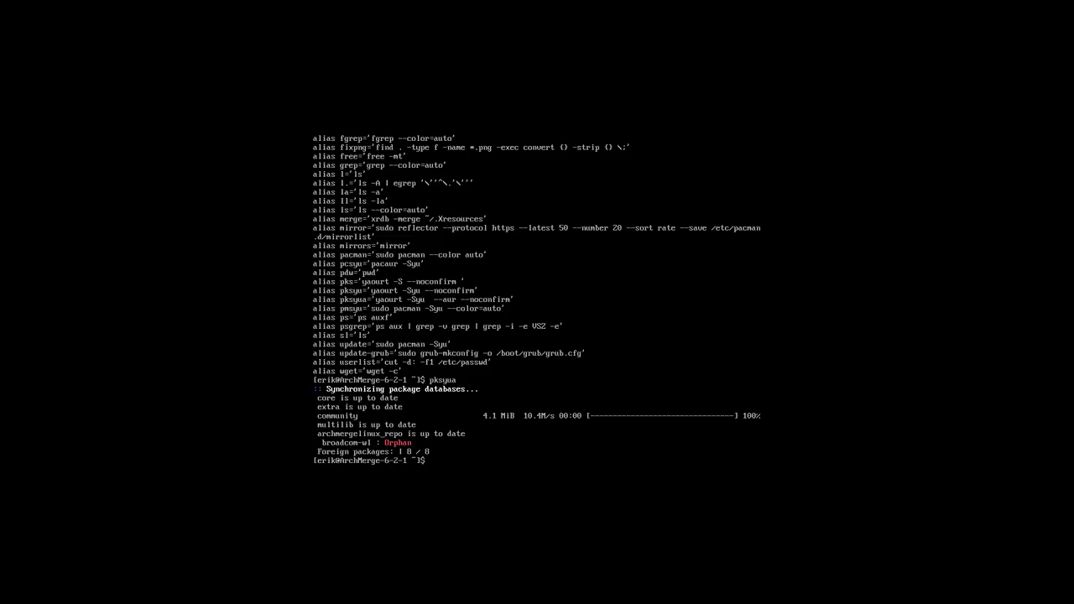
type("git clone https://github.com/archmerge")
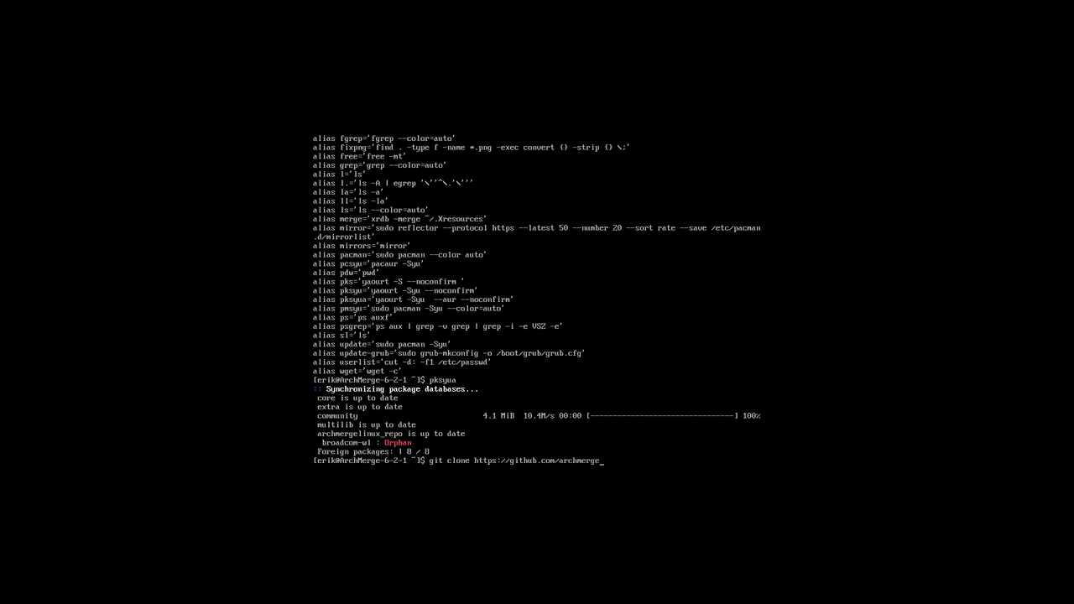
type("linux/amd-xfce")
key("BackSpace")
key("BackSpace")
key("BackSpace")
key("BackSpace")
type("openbcinnamon")
key("BackSpace")
key("BackSpace")
key("BackSpace")
key("BackSpace")
type("xfce")
key("Return")
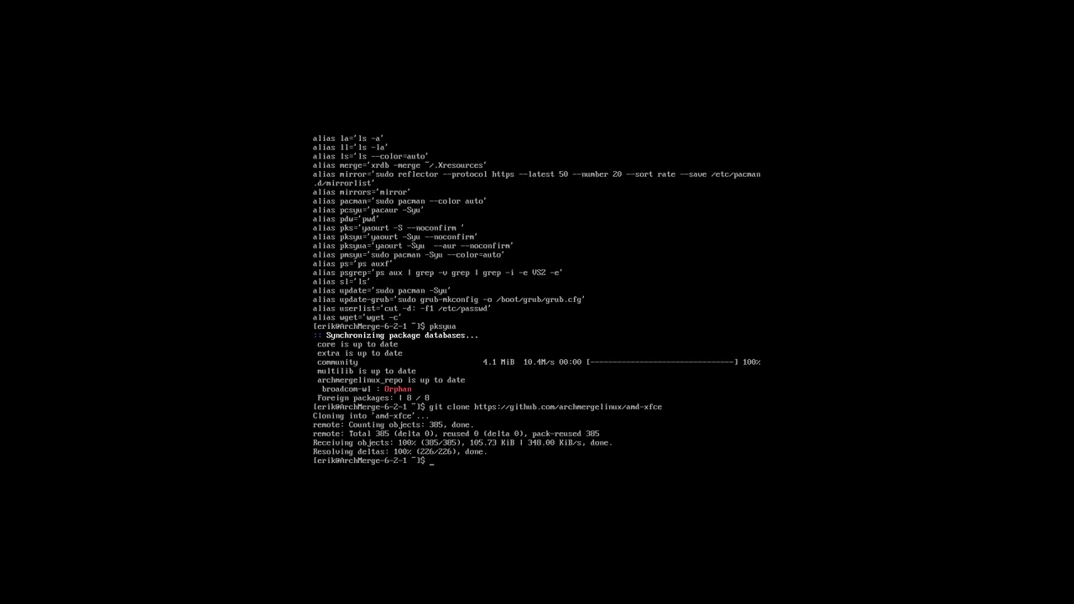
- List the home folder, then enter amd-xfce and list its 100- to 900-numbered install scripts
type("ls")
key("Return")
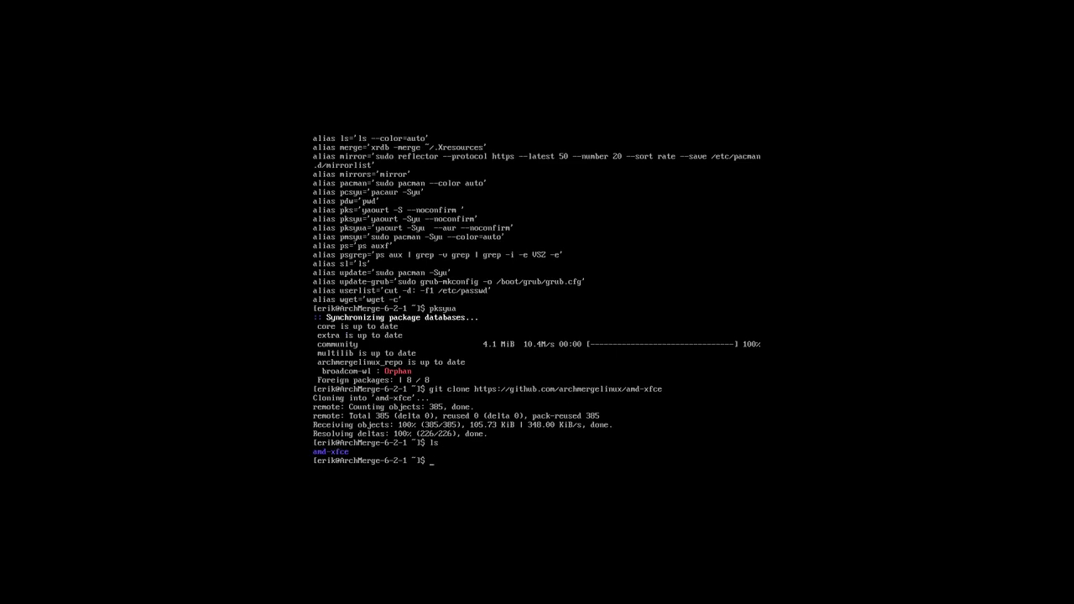
type("cd amd")
key("Tab")
key("Return")
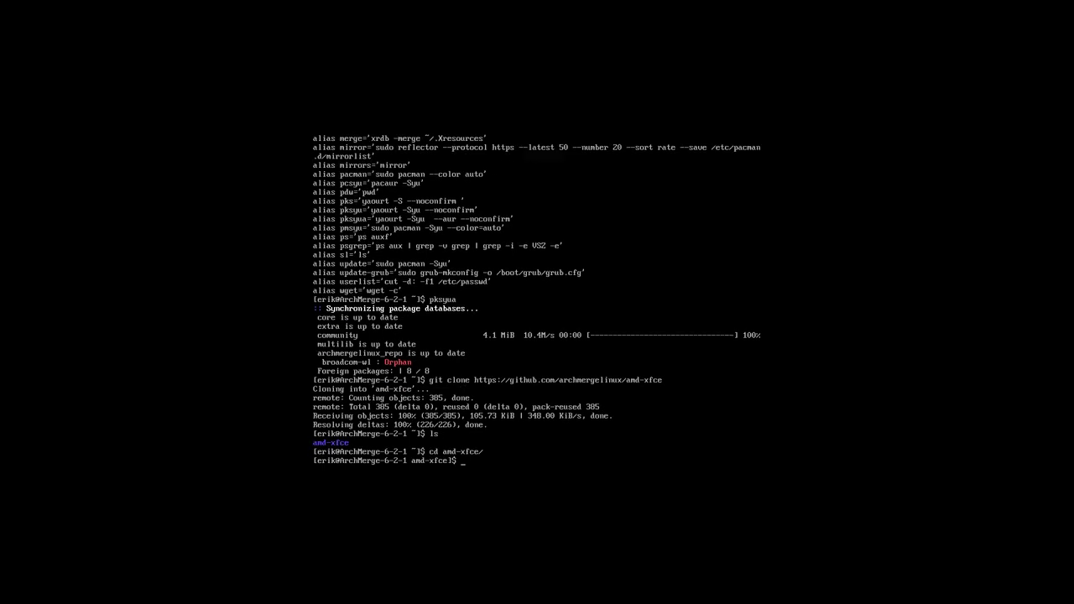
type("ls")
key("Return")
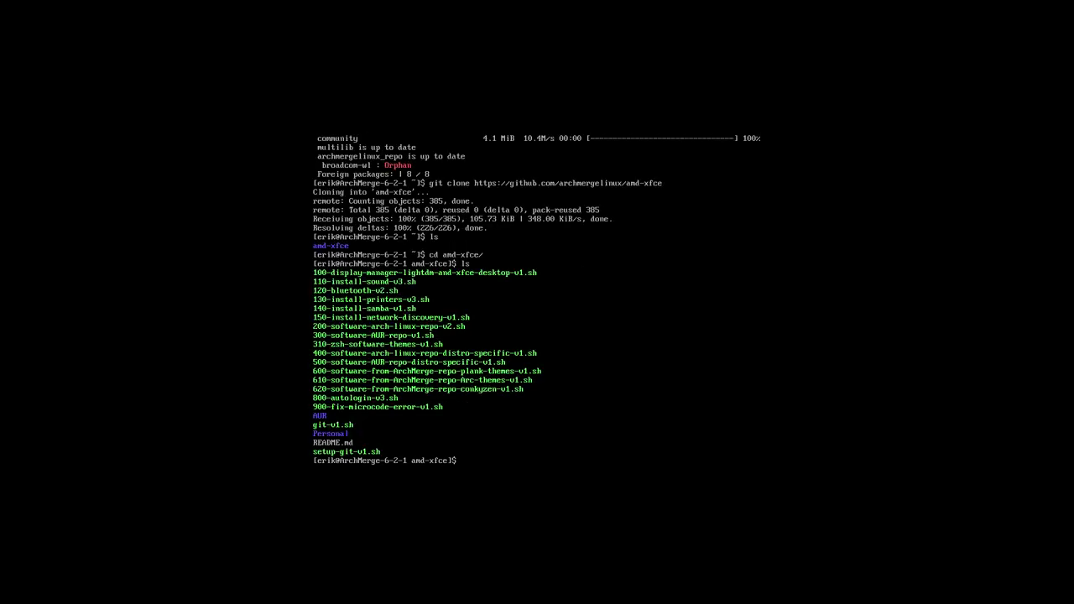